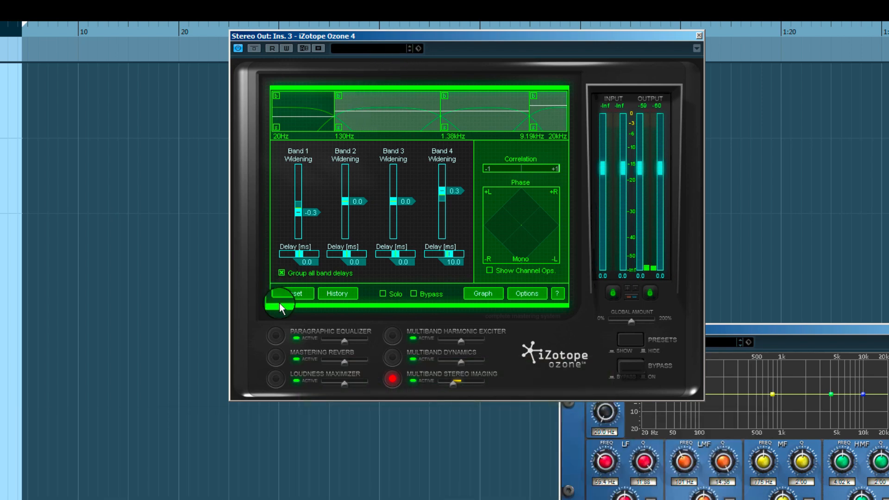
- View each Ozone module in turn: Paragraphic Equalizer, Mastering Reverb, Loudness Maximizer, Multiband Harmonic Exciter, Multiband Dynamics and Multiband Stereo Imaging
{"action": "left_click", "coordinate": [276, 341]}
{"action": "left_click", "coordinate": [274, 357]}
{"action": "left_click", "coordinate": [276, 378]}
{"action": "left_click", "coordinate": [392, 345]}
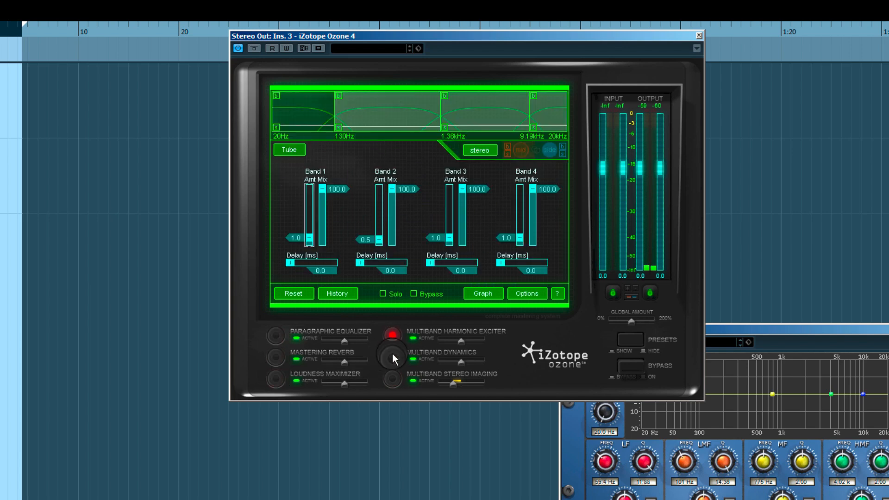
{"action": "left_click", "coordinate": [392, 356]}
{"action": "left_click", "coordinate": [389, 379]}
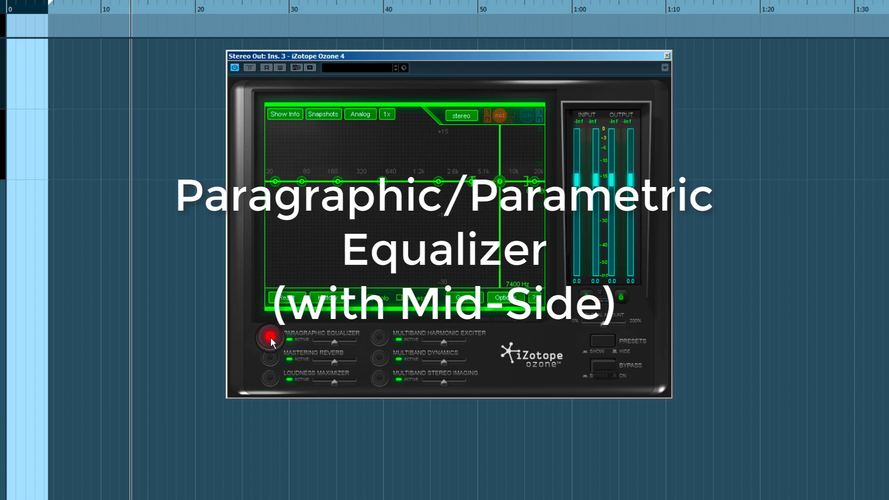
- Bypass the Paragraphic Equalizer briefly and reactivate it
{"action": "left_click", "coordinate": [299, 339]}
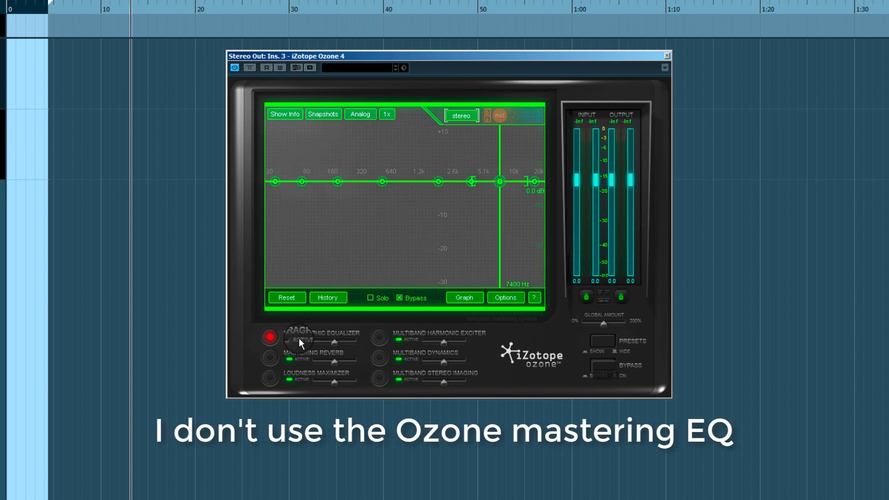
{"action": "left_click", "coordinate": [278, 336]}
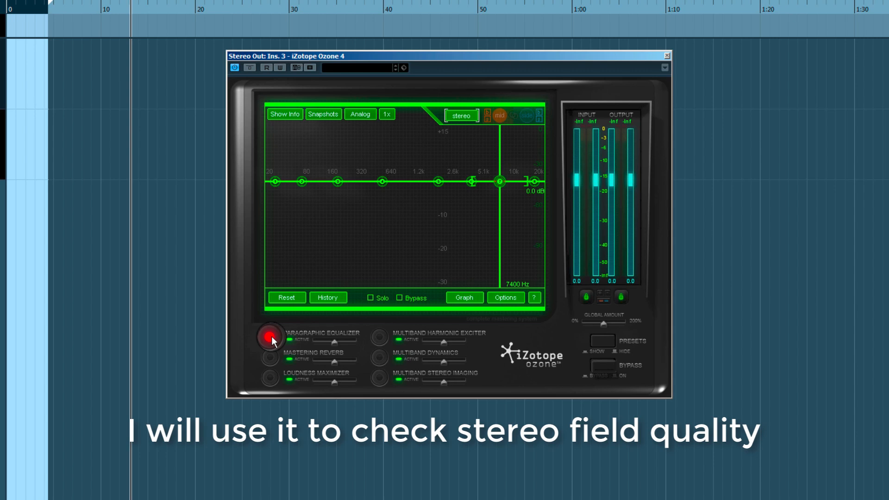
- Switch the Paragraphic Equalizer from stereo to mid/side processing and select the side channel for editing
{"action": "left_click", "coordinate": [459, 115]}
{"action": "left_click", "coordinate": [460, 116]}
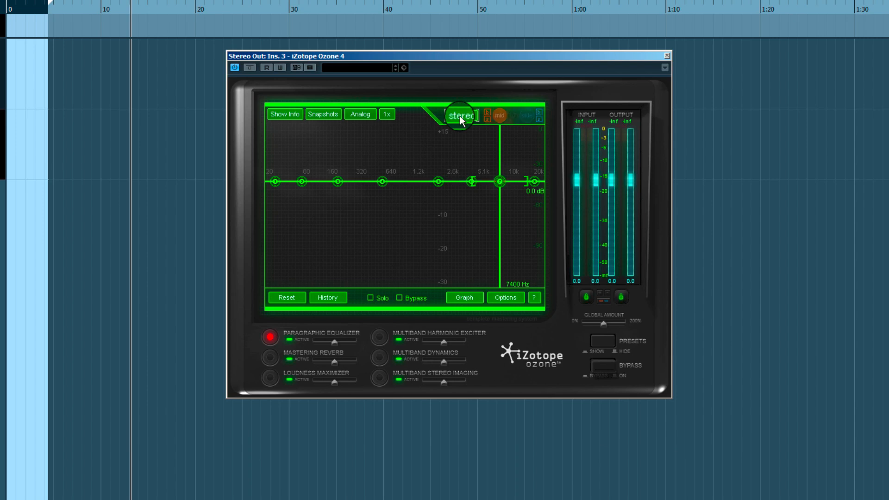
{"action": "left_click", "coordinate": [460, 116]}
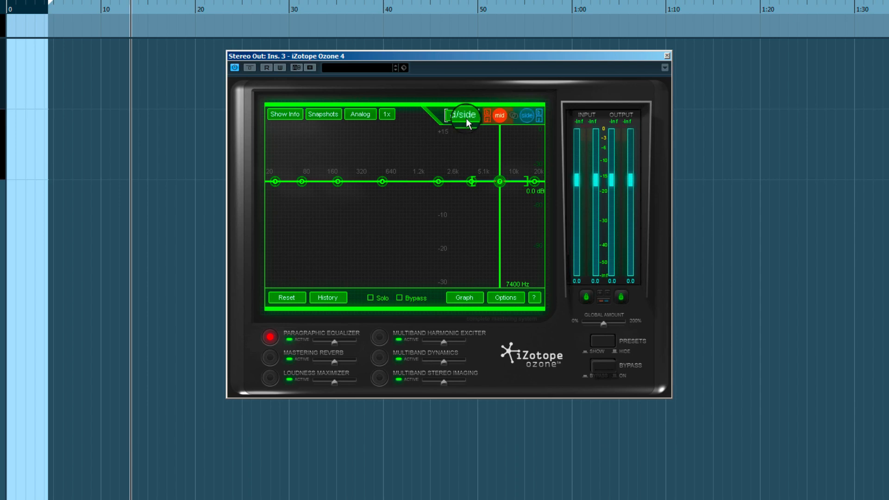
{"action": "left_click", "coordinate": [491, 109]}
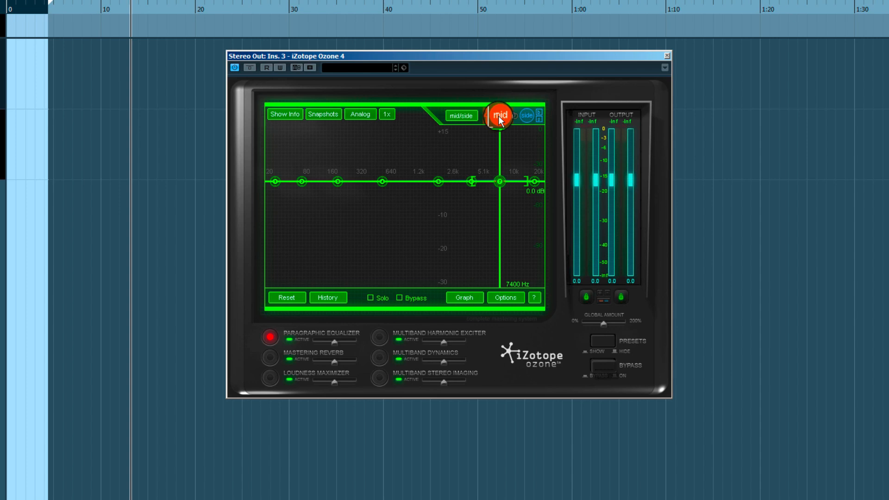
{"action": "left_click", "coordinate": [527, 116]}
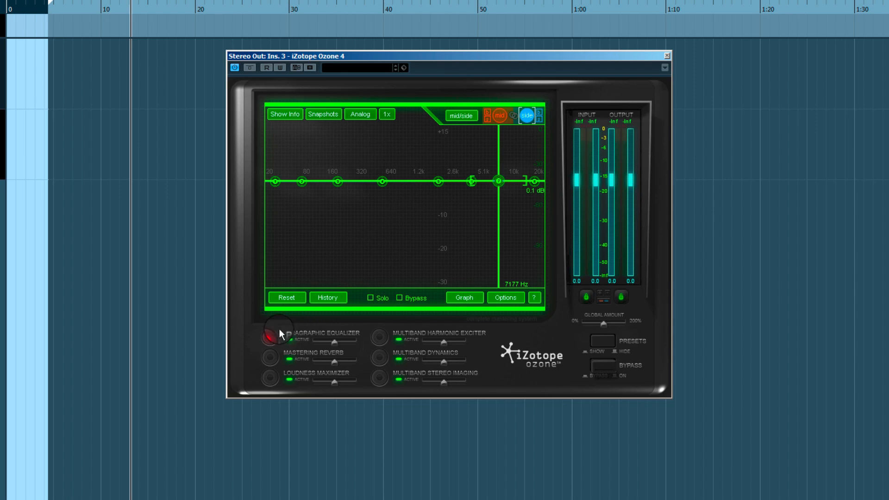
{"action": "left_click", "coordinate": [458, 117]}
{"action": "left_click", "coordinate": [457, 117]}
{"action": "left_click", "coordinate": [527, 115]}
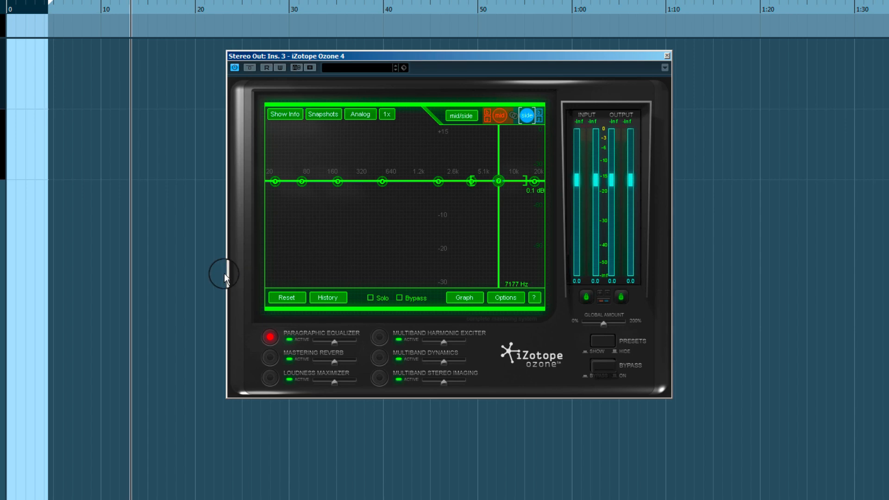
- Show the Mastering Reverb module and set its wet level to 15
{"action": "left_click", "coordinate": [270, 358]}
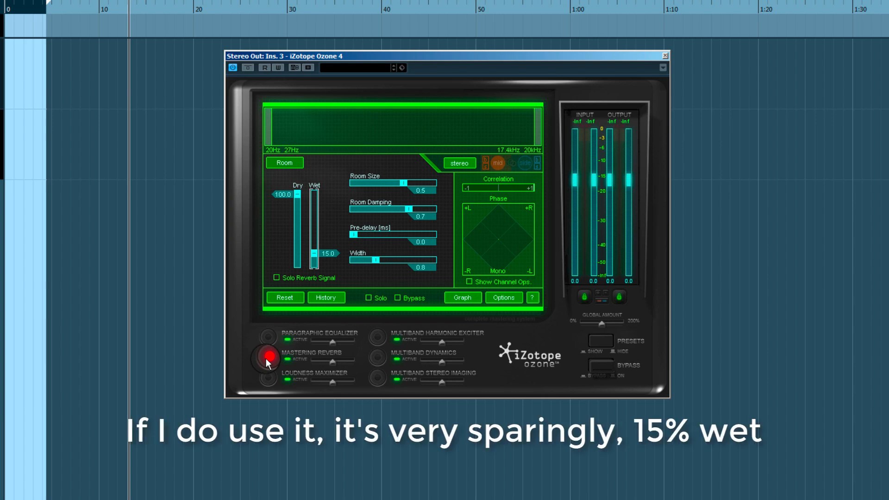
{"action": "left_click", "coordinate": [316, 258]}
{"action": "mouse_move", "coordinate": [316, 258]}
{"action": "left_mouse_down"}
{"action": "mouse_move", "coordinate": [326, 222]}
{"action": "mouse_move", "coordinate": [325, 253]}
{"action": "left_mouse_up"}
{"action": "type", "text": "15"}
{"action": "key", "text": "Return"}
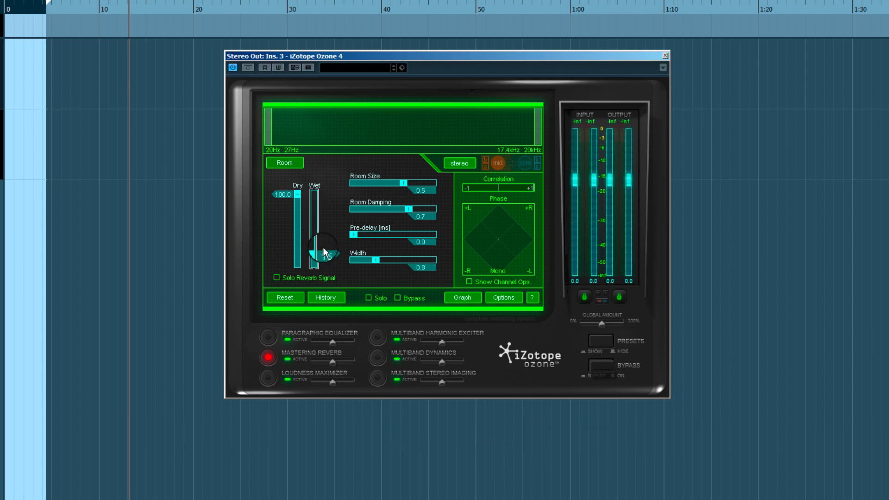
{"action": "left_click", "coordinate": [416, 194]}
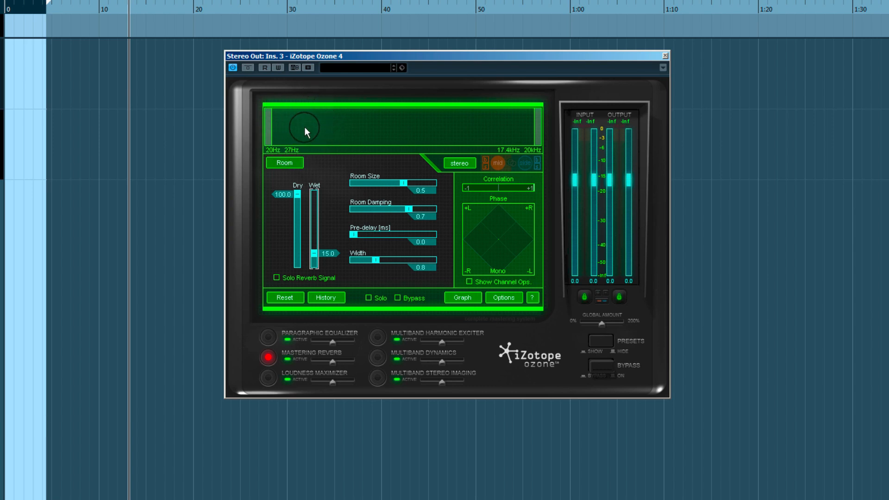
- Restrict the Mastering Reverb's frequency range to about 1.39 kHz through 17.4 kHz
{"action": "mouse_move", "coordinate": [273, 131]}
{"action": "left_mouse_down"}
{"action": "mouse_move", "coordinate": [446, 130]}
{"action": "mouse_move", "coordinate": [419, 134]}
{"action": "left_mouse_up"}
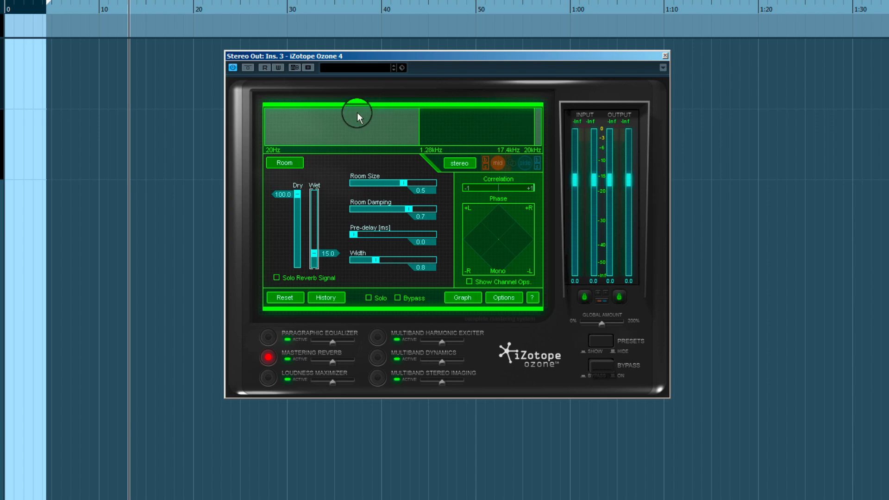
{"action": "left_click_drag", "start_coordinate": [538, 135], "coordinate": [494, 132]}
{"action": "left_click_drag", "start_coordinate": [421, 132], "coordinate": [490, 137]}
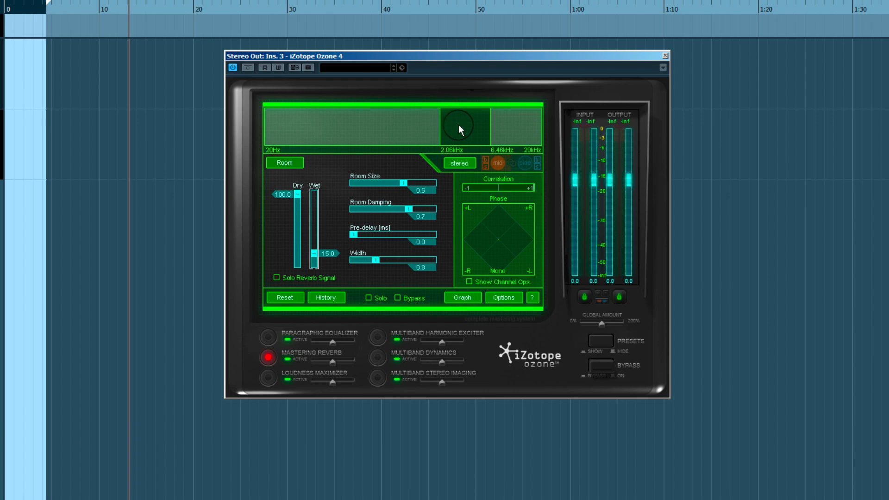
{"action": "left_click_drag", "start_coordinate": [444, 129], "coordinate": [425, 131]}
{"action": "left_click_drag", "start_coordinate": [491, 132], "coordinate": [552, 133]}
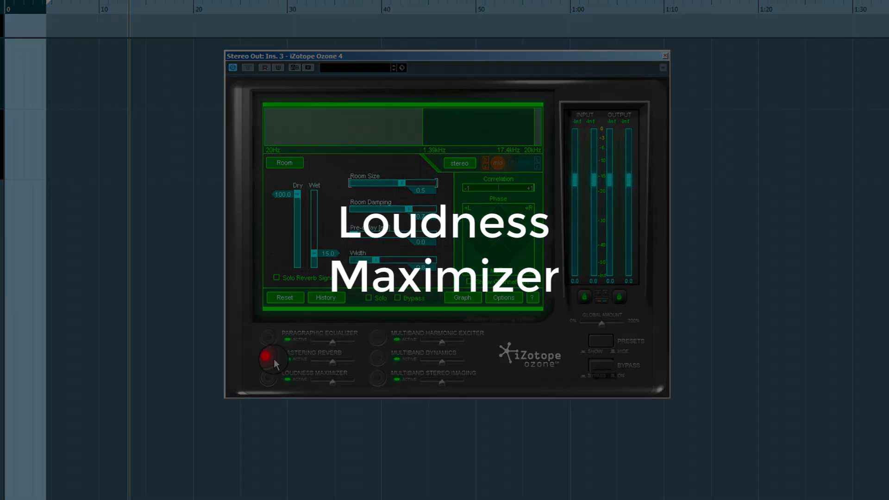
- In the Loudness Maximizer, try a threshold of -5.6 dB, return it to 0.0 dB, and adjust the Character setting
{"action": "left_click", "coordinate": [269, 379]}
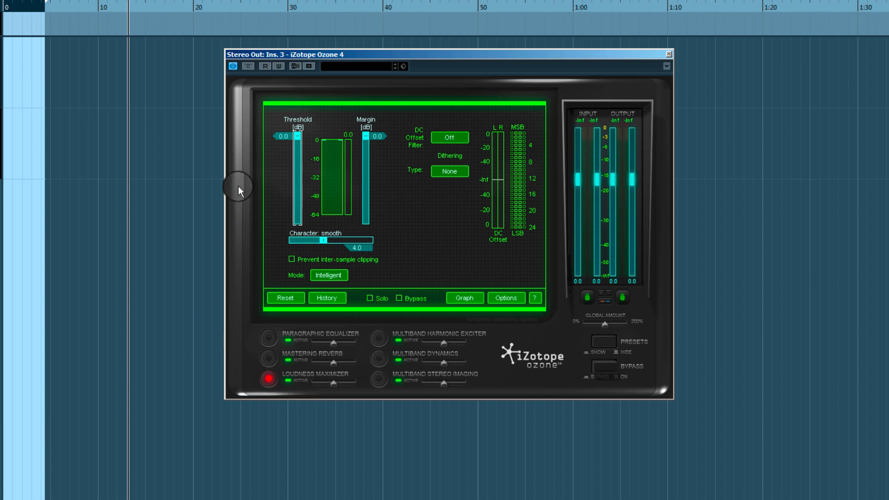
{"action": "left_click_drag", "start_coordinate": [298, 136], "coordinate": [293, 161]}
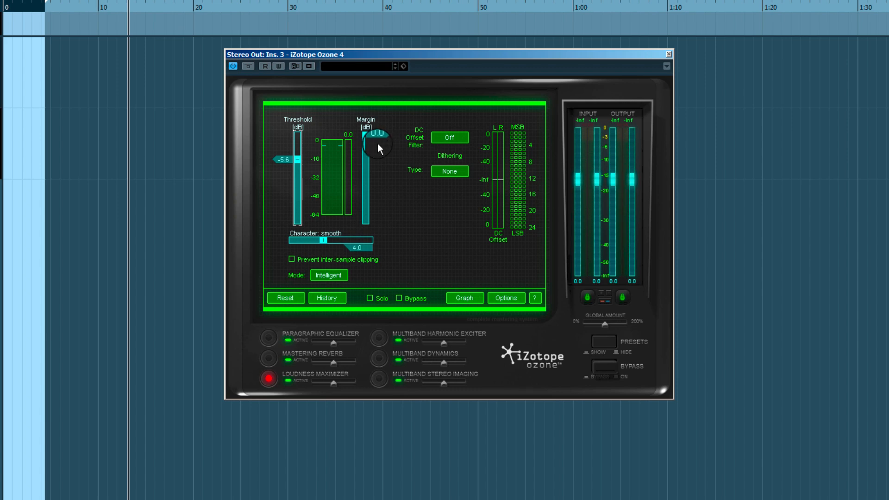
{"action": "left_click_drag", "start_coordinate": [301, 164], "coordinate": [310, 124]}
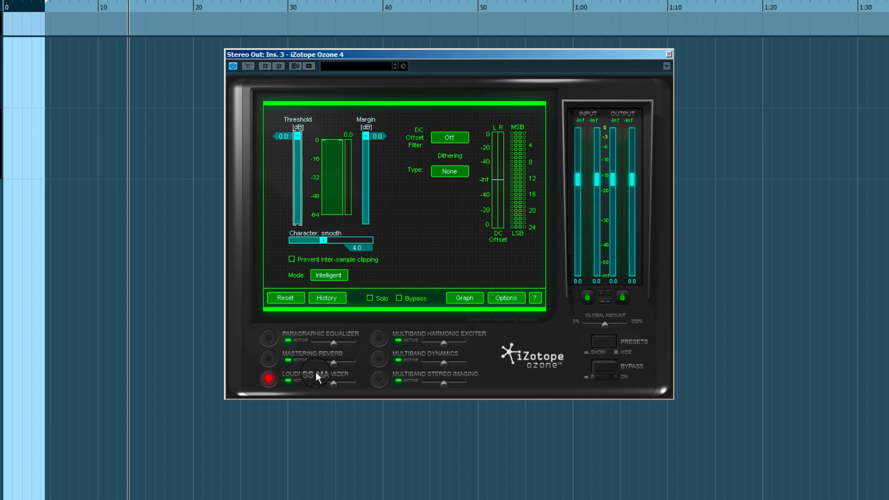
{"action": "mouse_move", "coordinate": [324, 240]}
{"action": "left_mouse_down"}
{"action": "mouse_move", "coordinate": [348, 246]}
{"action": "mouse_move", "coordinate": [289, 251]}
{"action": "mouse_move", "coordinate": [319, 249]}
{"action": "left_mouse_up"}
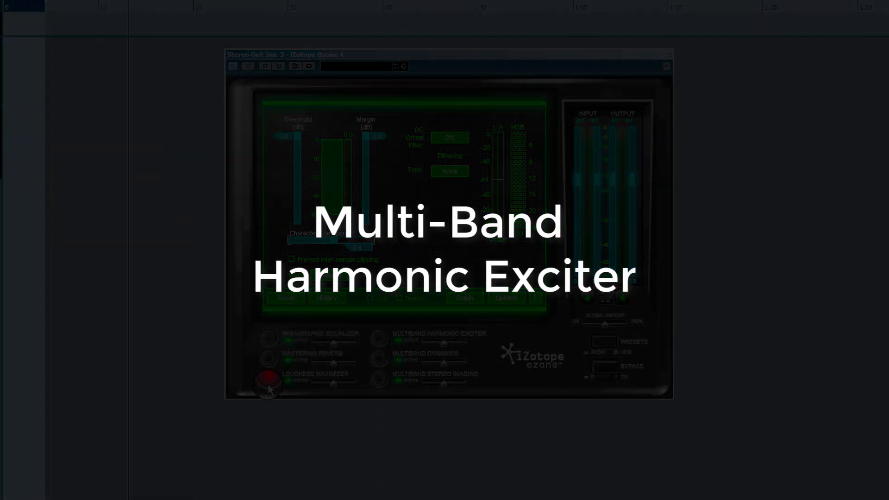
- In the Multiband Harmonic Exciter, try a small excitation amount on Band 1 and return it to 0.0
{"action": "left_click", "coordinate": [379, 338]}
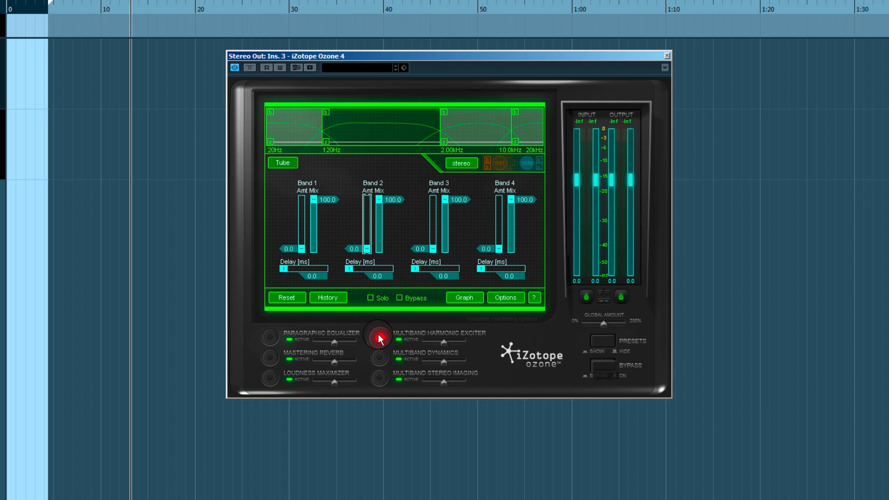
{"action": "left_click", "coordinate": [299, 129]}
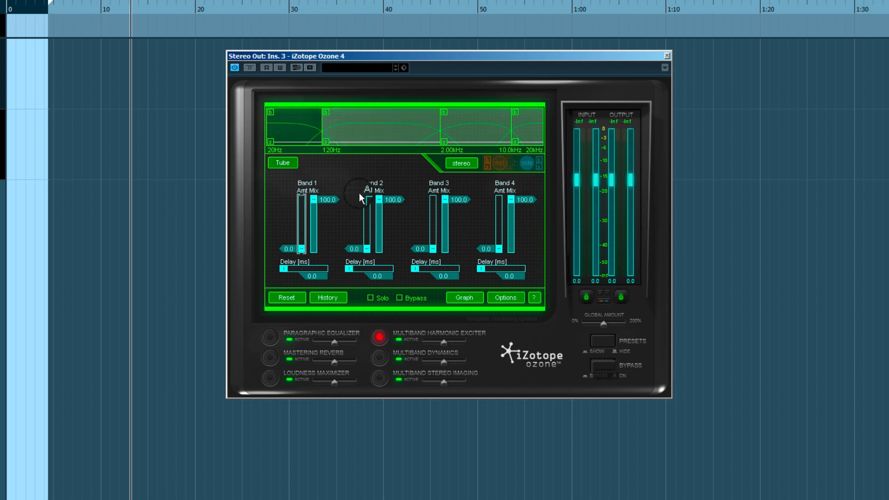
{"action": "mouse_move", "coordinate": [301, 258]}
{"action": "left_mouse_down"}
{"action": "mouse_move", "coordinate": [302, 245]}
{"action": "mouse_move", "coordinate": [321, 237]}
{"action": "mouse_move", "coordinate": [304, 253]}
{"action": "left_mouse_up"}
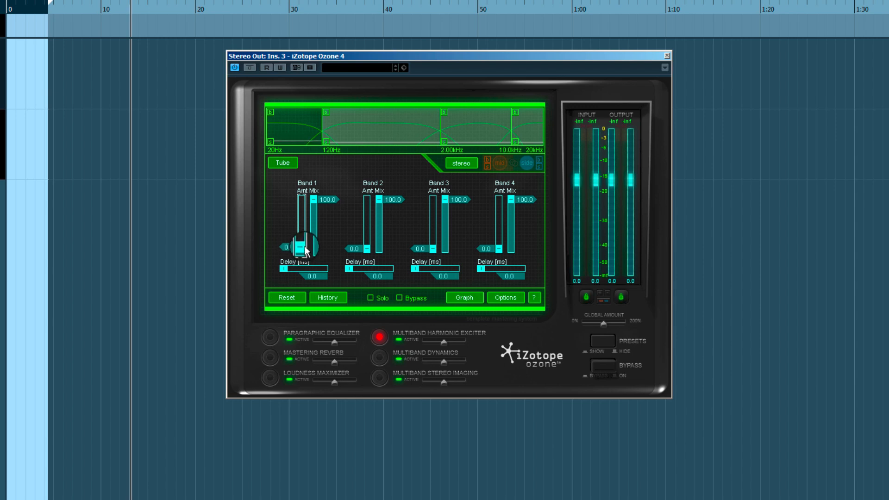
{"action": "left_click_drag", "start_coordinate": [306, 251], "coordinate": [314, 251]}
{"action": "left_click_drag", "start_coordinate": [300, 258], "coordinate": [303, 249]}
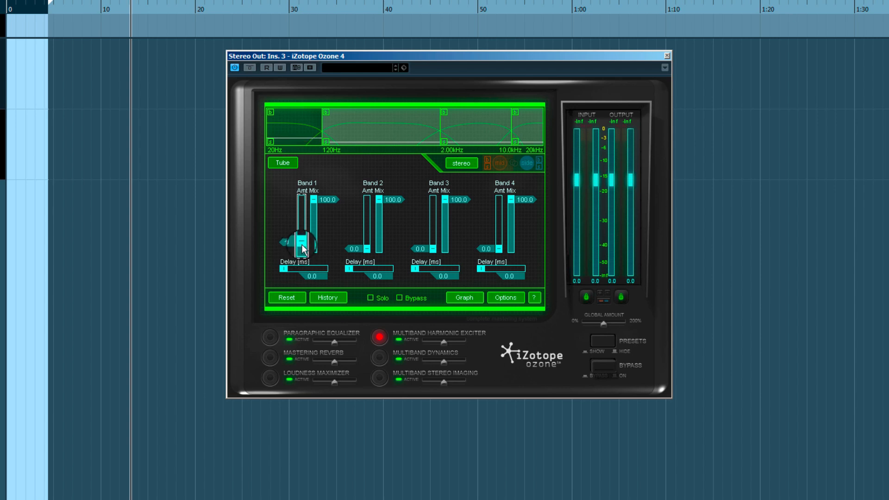
{"action": "left_click_drag", "start_coordinate": [304, 250], "coordinate": [286, 253]}
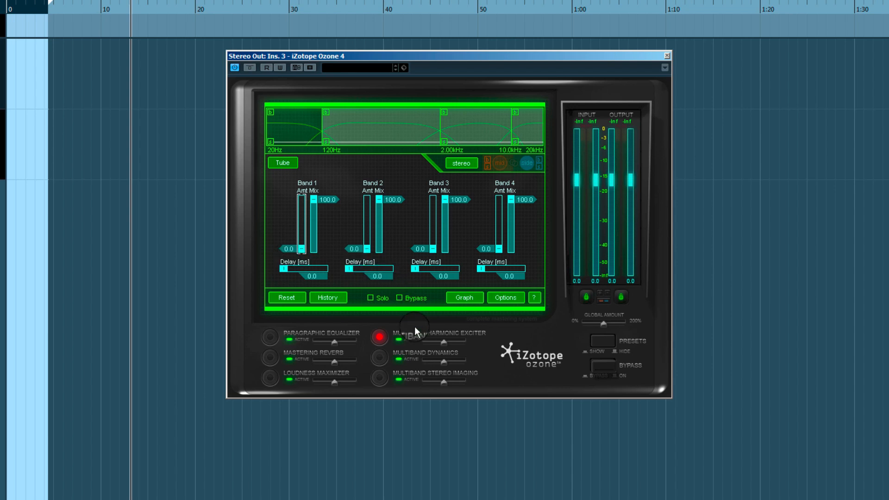
- Try an excitation amount of about 1.9 on the exciter's Band 2 and return it to 0.0
{"action": "left_click", "coordinate": [369, 120]}
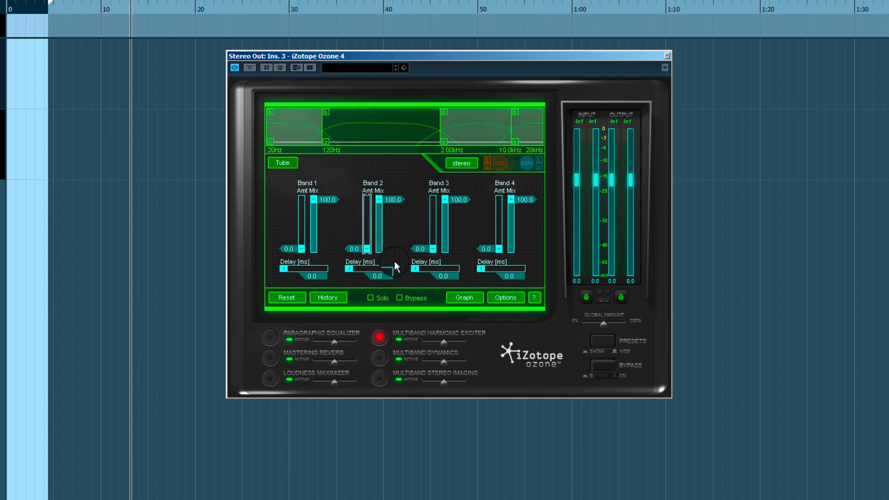
{"action": "mouse_move", "coordinate": [367, 249]}
{"action": "left_mouse_down"}
{"action": "mouse_move", "coordinate": [368, 240]}
{"action": "mouse_move", "coordinate": [367, 265]}
{"action": "mouse_move", "coordinate": [373, 244]}
{"action": "left_mouse_up"}
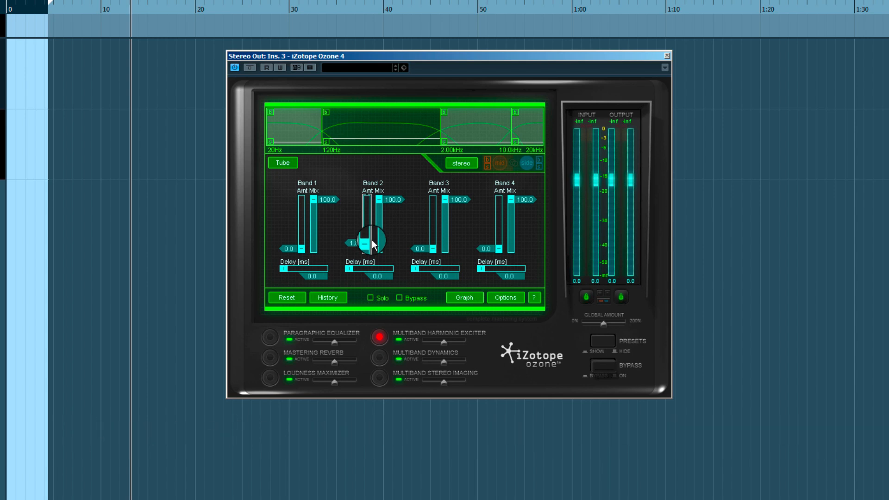
{"action": "left_click_drag", "start_coordinate": [372, 241], "coordinate": [379, 235]}
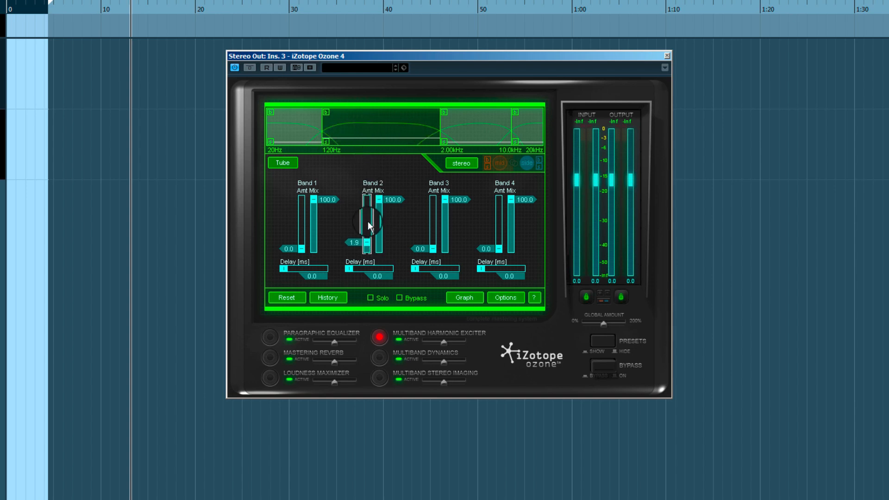
{"action": "mouse_move", "coordinate": [369, 250]}
{"action": "left_mouse_down"}
{"action": "mouse_move", "coordinate": [369, 241]}
{"action": "mouse_move", "coordinate": [369, 252]}
{"action": "left_mouse_up"}
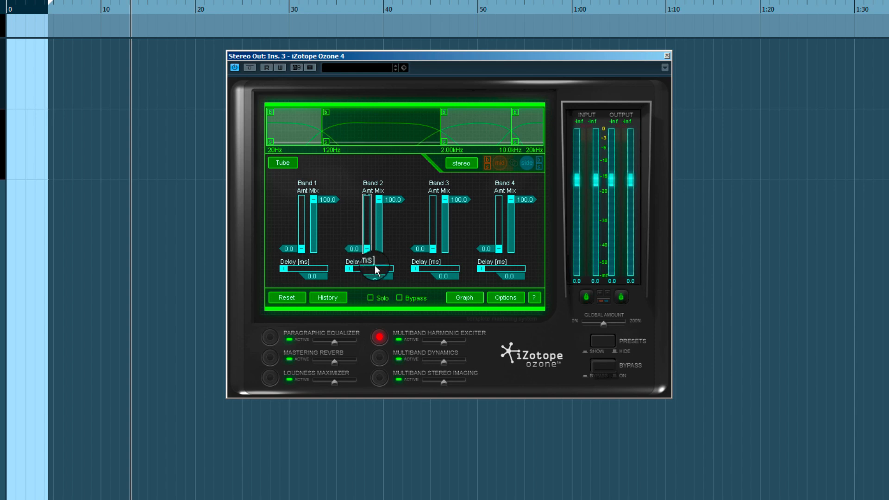
- Try a stronger excitation amount on the exciter's Band 3 and bring it back down to 0.0
{"action": "left_click", "coordinate": [479, 122]}
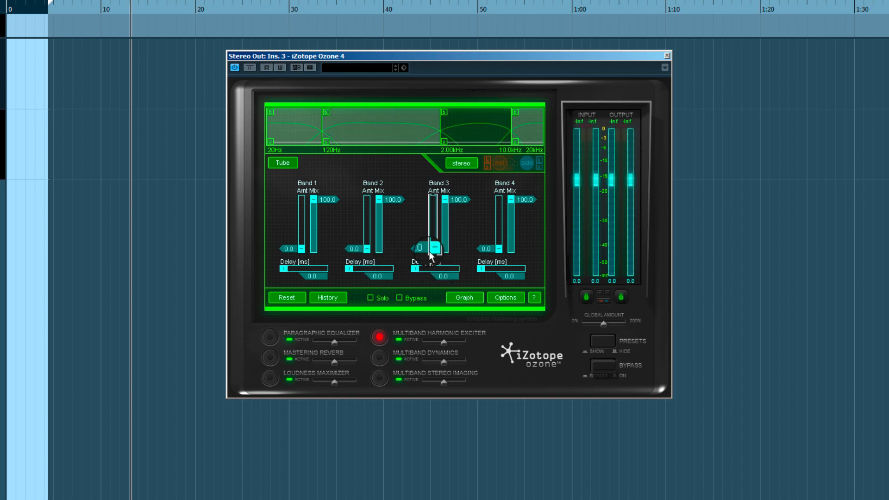
{"action": "left_click_drag", "start_coordinate": [431, 254], "coordinate": [436, 243]}
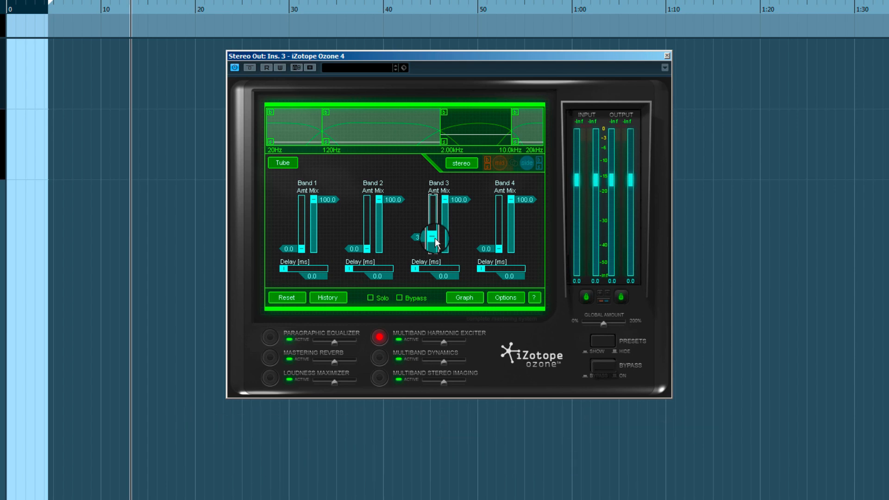
{"action": "scroll", "coordinate": [436, 242], "scroll_direction": "up", "scroll_amount": 2}
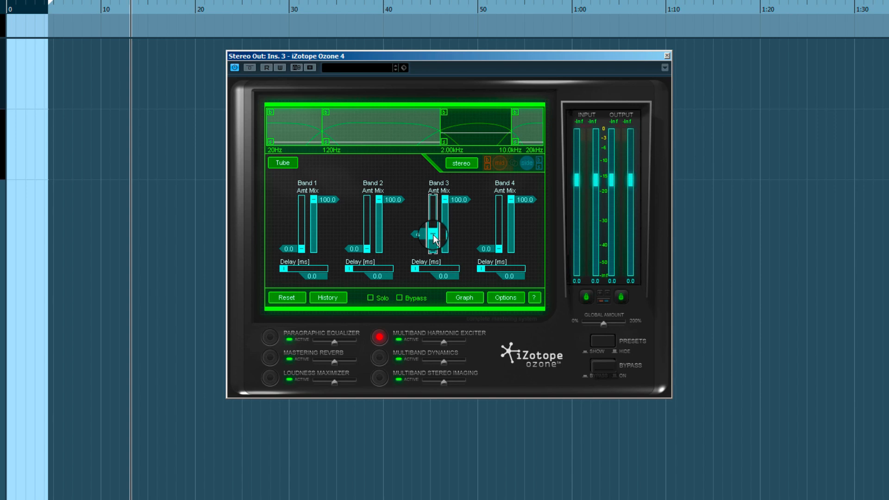
{"action": "left_click_drag", "start_coordinate": [434, 236], "coordinate": [440, 263]}
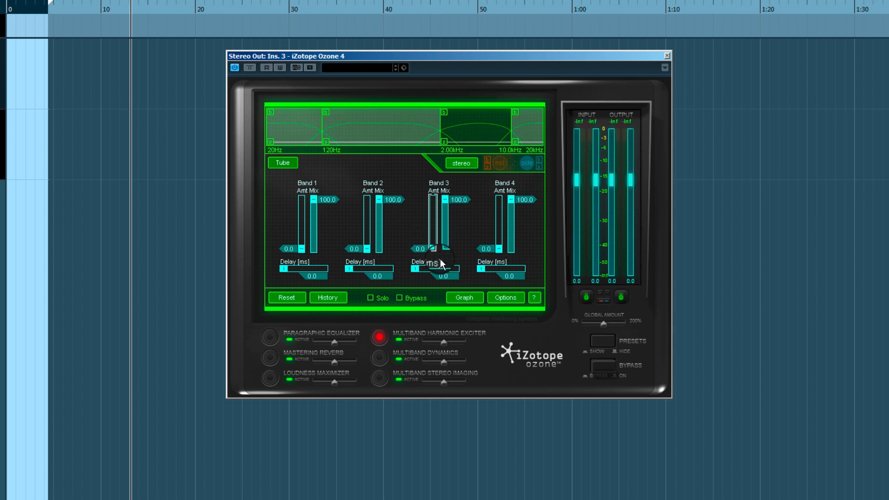
- Select the exciter's Band 4, try its excitation amount and leave it at 0.0
{"action": "left_click", "coordinate": [535, 124]}
{"action": "mouse_move", "coordinate": [499, 250]}
{"action": "left_mouse_down"}
{"action": "mouse_move", "coordinate": [498, 243]}
{"action": "mouse_move", "coordinate": [498, 251]}
{"action": "left_mouse_up"}
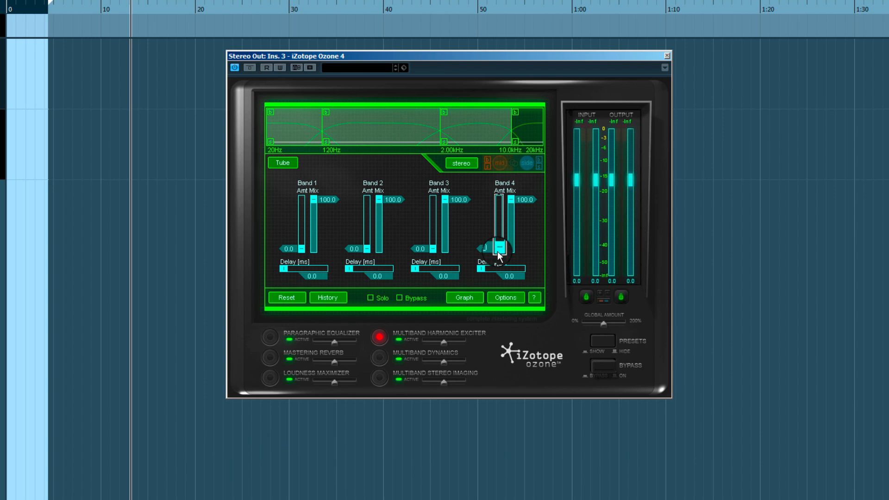
{"action": "left_click_drag", "start_coordinate": [498, 252], "coordinate": [502, 282]}
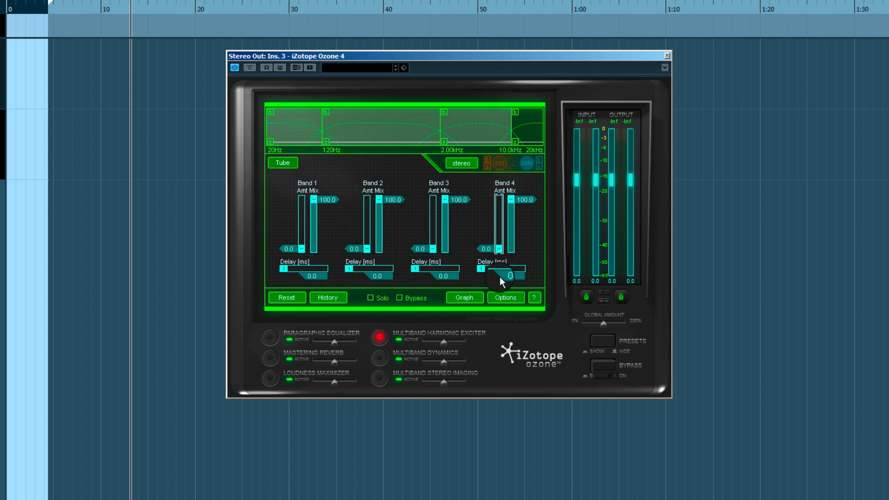
{"action": "left_click", "coordinate": [379, 337]}
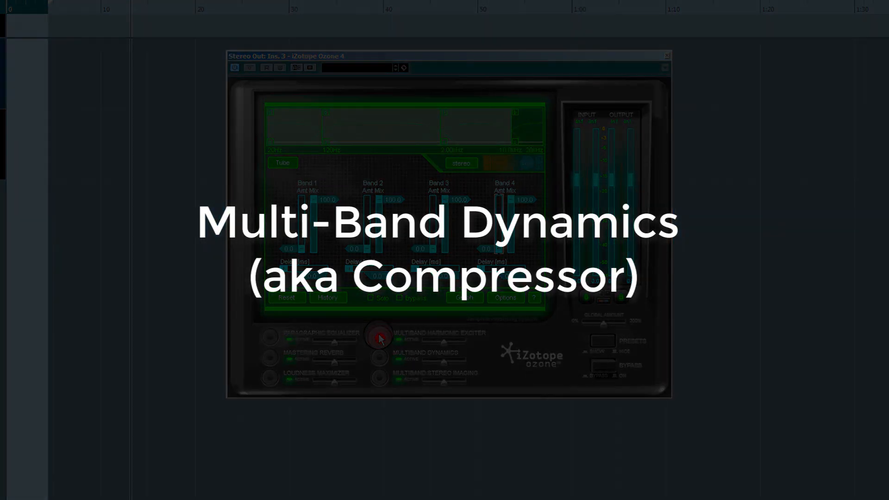
- Open the Multiband Dynamics module and go through the settings of its frequency bands, ending on the 2–10 kHz band
{"action": "left_click", "coordinate": [379, 358]}
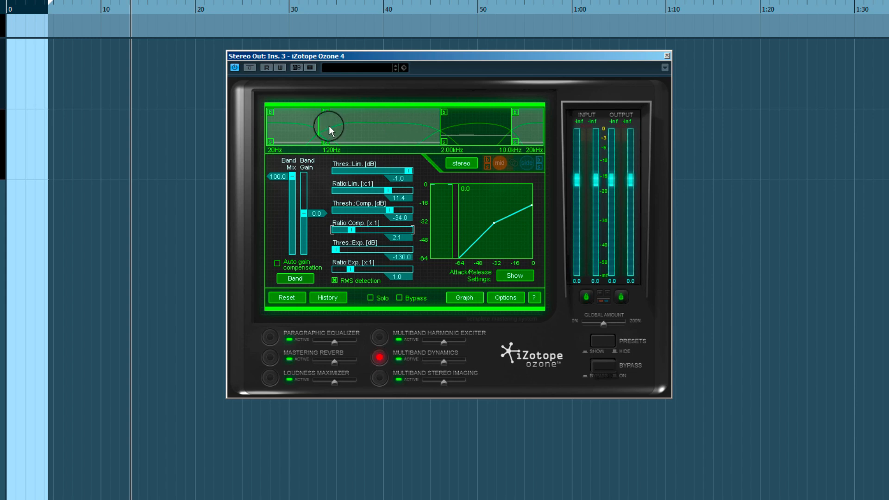
{"action": "left_click", "coordinate": [293, 125]}
{"action": "left_click", "coordinate": [457, 120]}
{"action": "left_click", "coordinate": [523, 126]}
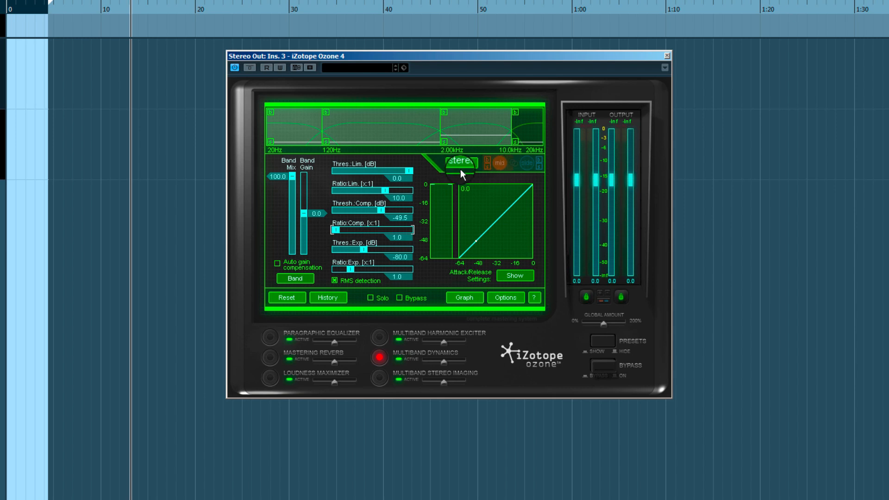
{"action": "left_click", "coordinate": [470, 131]}
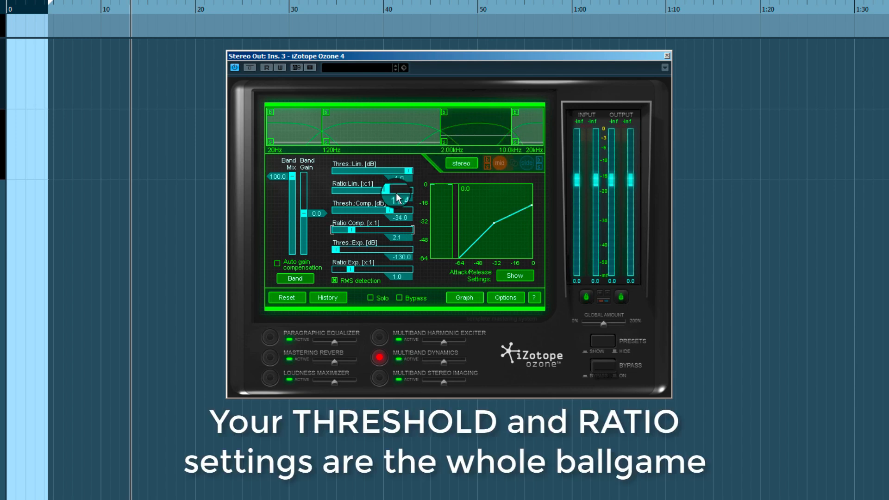
- Try a compressor ratio of 4.1 and a compressor threshold of -20.5 dB on the 2–10 kHz band
{"action": "left_click", "coordinate": [368, 209]}
{"action": "left_click", "coordinate": [371, 226]}
{"action": "left_click_drag", "start_coordinate": [365, 227], "coordinate": [395, 211]}
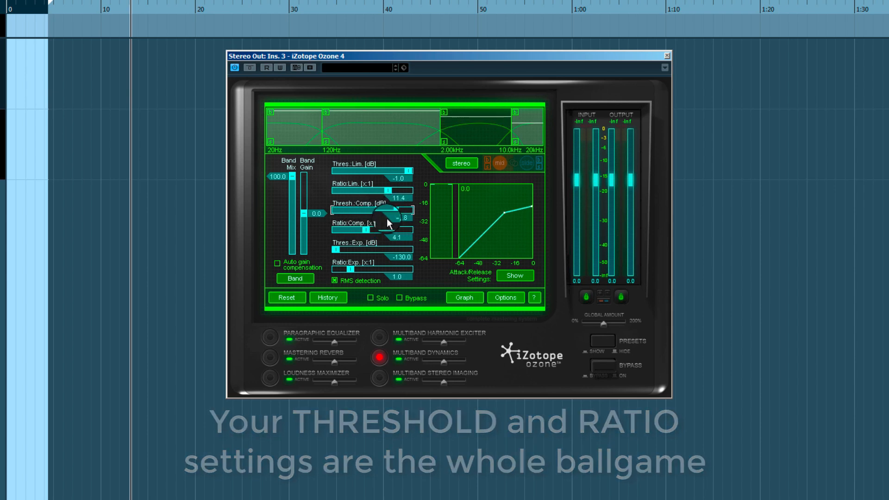
{"action": "mouse_move", "coordinate": [507, 214]}
{"action": "left_mouse_down"}
{"action": "mouse_move", "coordinate": [479, 234]}
{"action": "mouse_move", "coordinate": [509, 208]}
{"action": "left_mouse_up"}
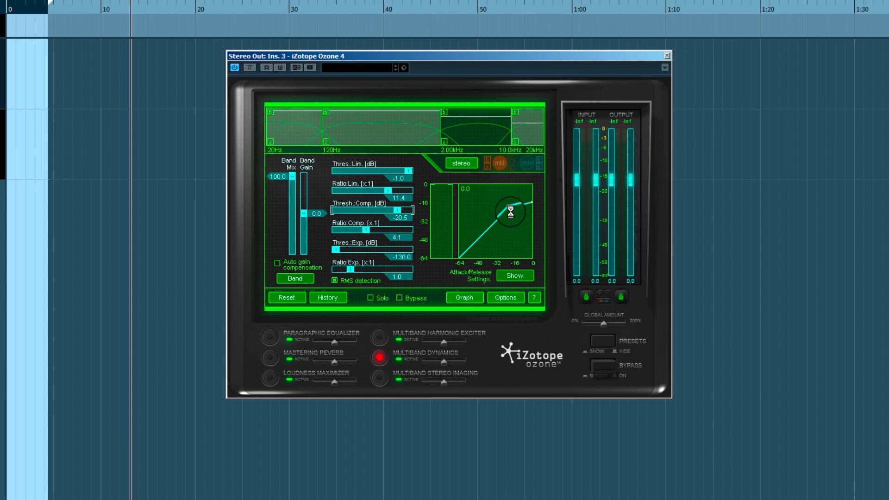
- Set the 2–10 kHz band's compressor threshold to -26.0 dB and its compressor ratio to 3.2
{"action": "mouse_move", "coordinate": [510, 208]}
{"action": "left_mouse_down"}
{"action": "mouse_move", "coordinate": [483, 226]}
{"action": "mouse_move", "coordinate": [505, 212]}
{"action": "left_mouse_up"}
{"action": "left_click_drag", "start_coordinate": [362, 229], "coordinate": [348, 232]}
{"action": "left_click_drag", "start_coordinate": [393, 211], "coordinate": [369, 231]}
{"action": "mouse_move", "coordinate": [499, 216]}
{"action": "left_mouse_down"}
{"action": "mouse_move", "coordinate": [506, 221]}
{"action": "mouse_move", "coordinate": [477, 223]}
{"action": "mouse_move", "coordinate": [503, 218]}
{"action": "left_mouse_up"}
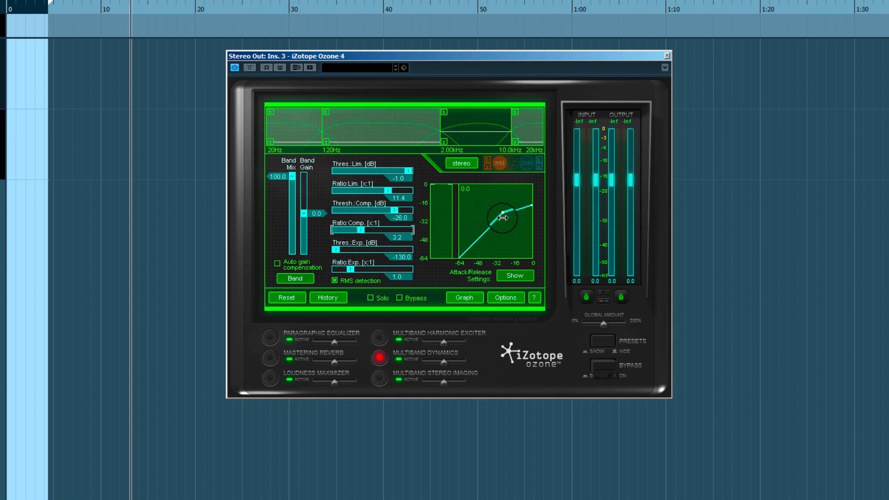
- Compare the dynamics settings of the two lower bands and return to the 2–10 kHz band
{"action": "left_click", "coordinate": [371, 125]}
{"action": "left_click", "coordinate": [290, 116]}
{"action": "left_click", "coordinate": [352, 127]}
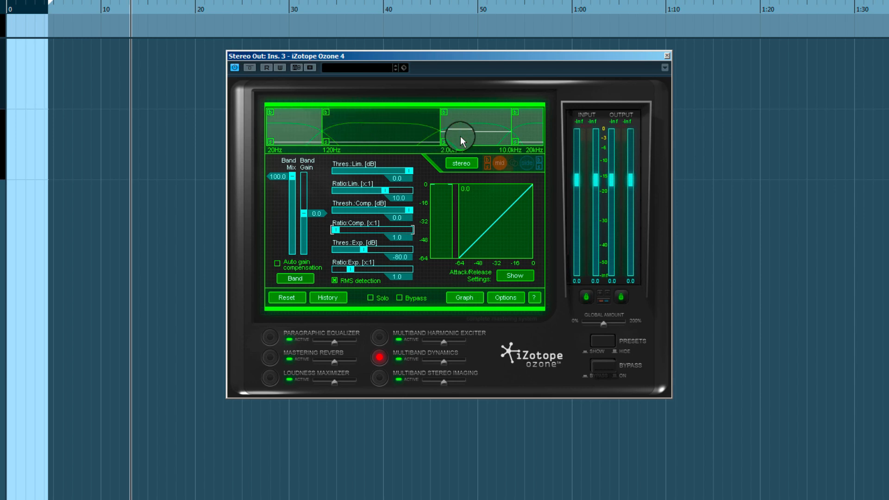
{"action": "left_click", "coordinate": [460, 136]}
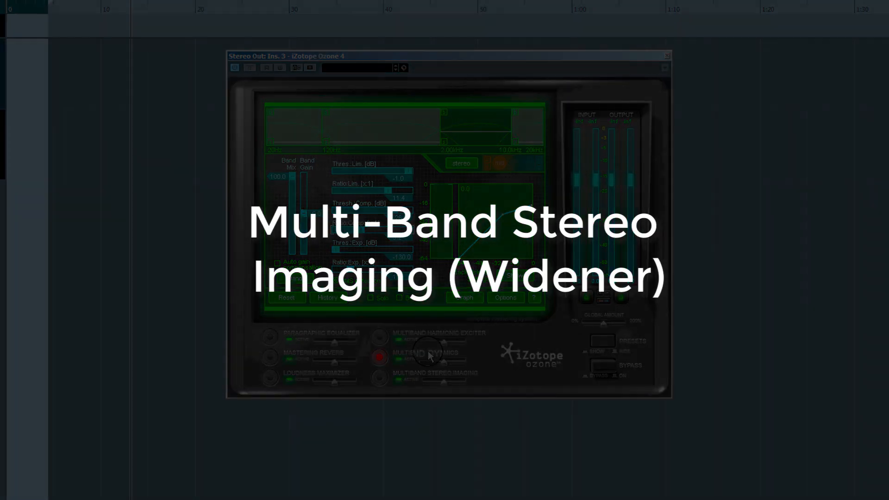
- Examine the bands of the Multiband Stereo Imaging module and check the Paragraphic Equalizer before returning to stereo imaging
{"action": "left_click", "coordinate": [379, 377]}
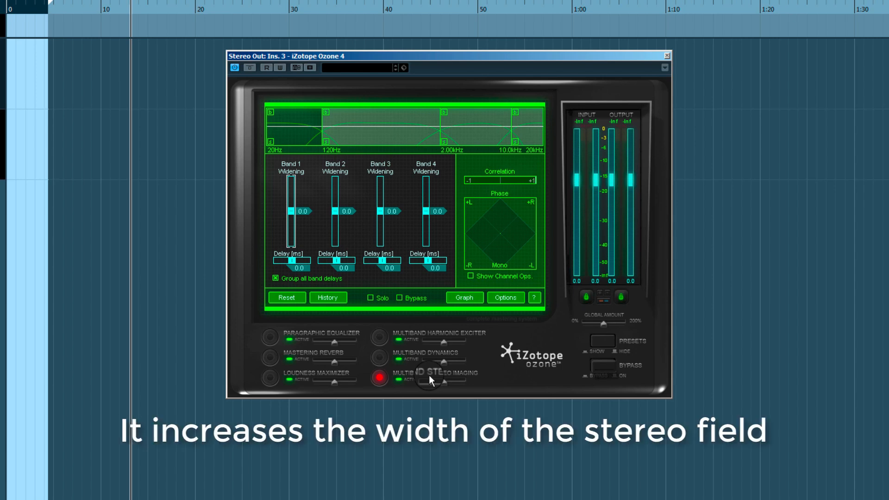
{"action": "left_click", "coordinate": [404, 138]}
{"action": "left_click", "coordinate": [453, 135]}
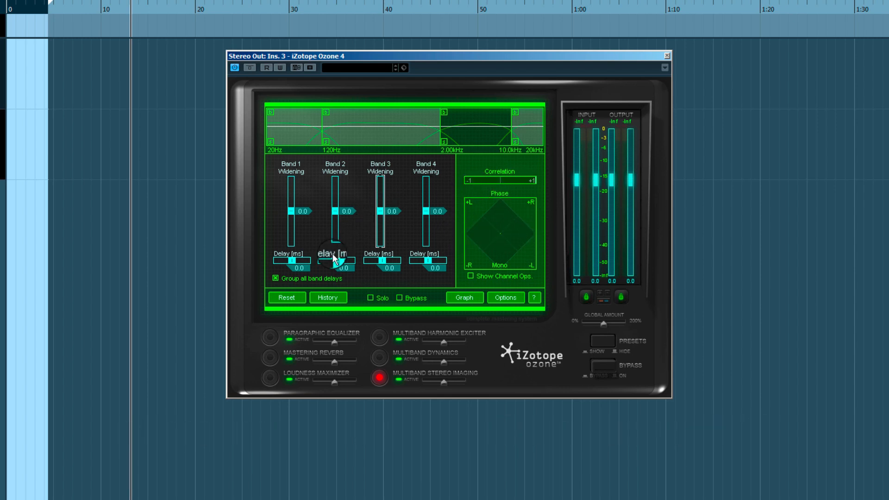
{"action": "left_click", "coordinate": [269, 335]}
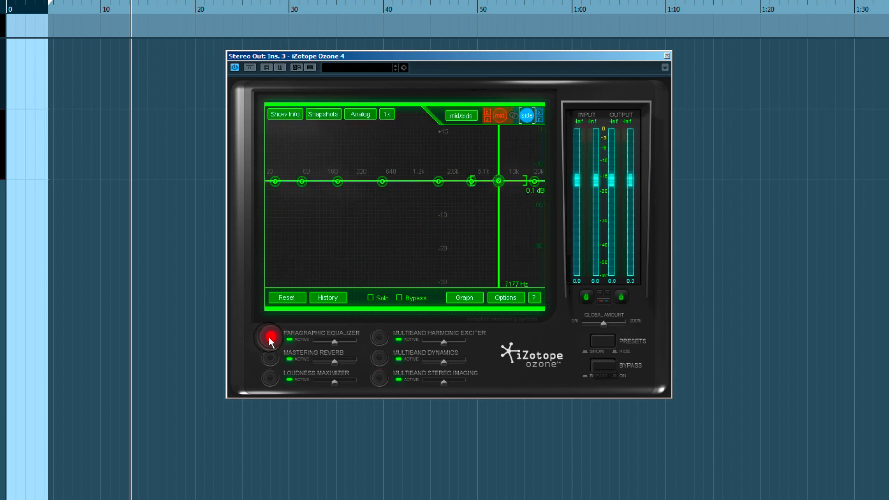
{"action": "left_click", "coordinate": [381, 380]}
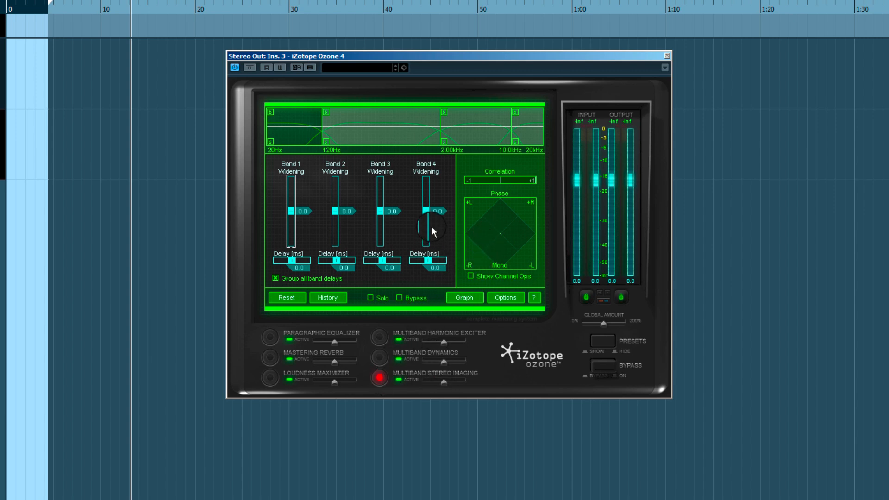
- Try grouped band delays of 9.6 ms with widening of 0.3 on Bands 1 and 2 and 0.1 on Band 4
{"action": "left_click_drag", "start_coordinate": [426, 260], "coordinate": [430, 260]}
{"action": "left_click_drag", "start_coordinate": [427, 211], "coordinate": [299, 200]}
{"action": "left_click_drag", "start_coordinate": [426, 201], "coordinate": [338, 208]}
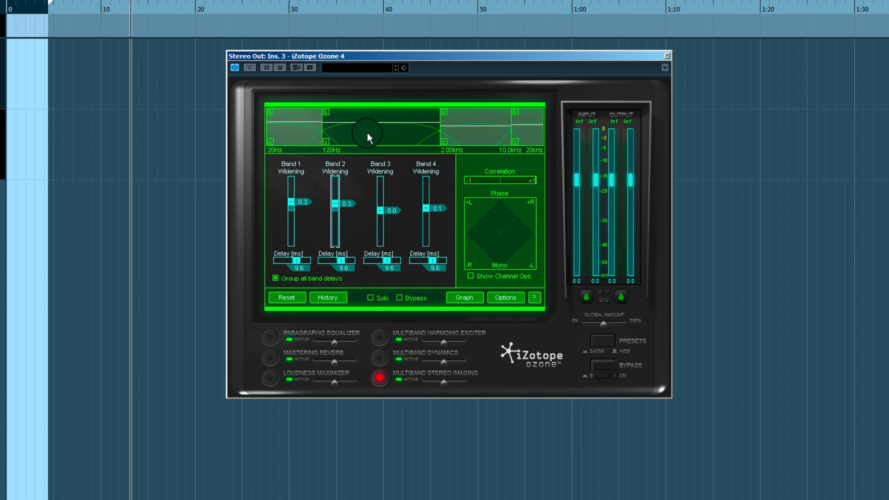
- Try strong widening on Band 3, and bring the widening of Bands 1, 2 and 3 down to 0.1
{"action": "left_click_drag", "start_coordinate": [383, 213], "coordinate": [392, 193]}
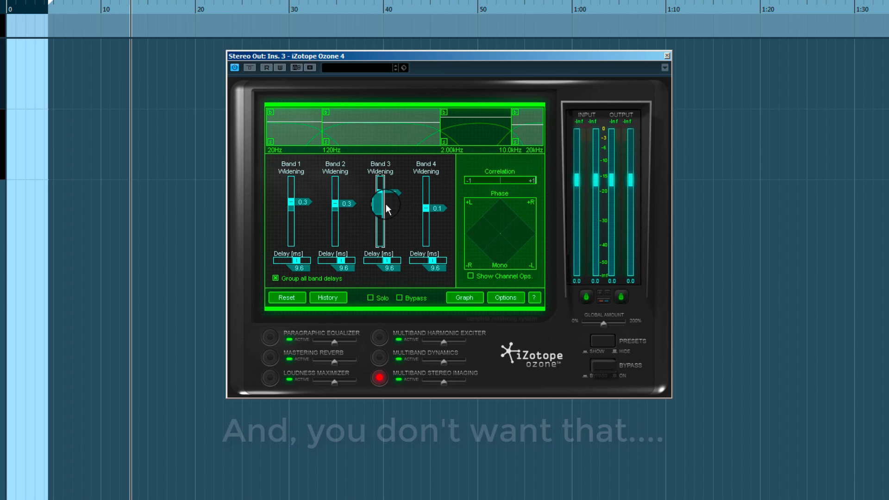
{"action": "left_click_drag", "start_coordinate": [382, 193], "coordinate": [381, 190]}
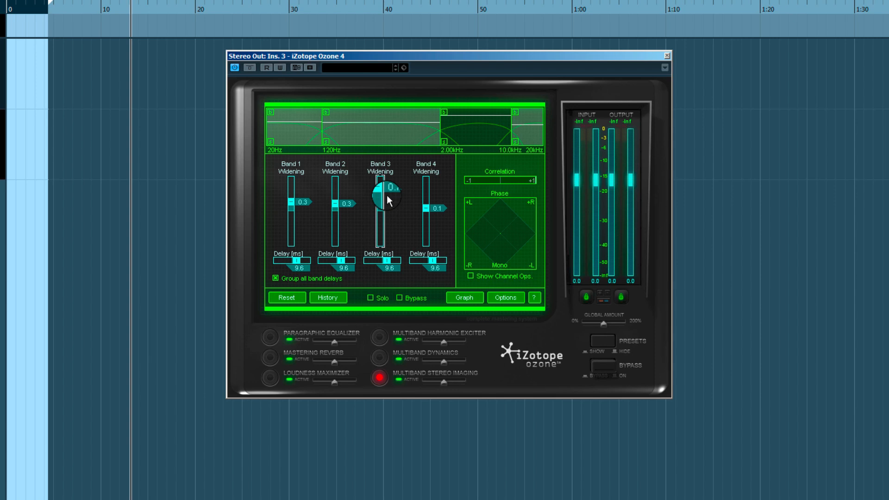
{"action": "left_click_drag", "start_coordinate": [385, 194], "coordinate": [293, 208]}
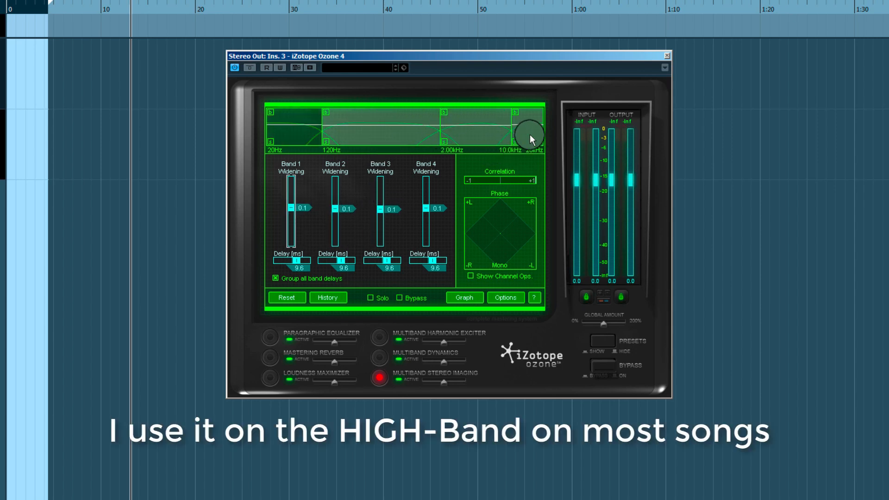
- Set Band 4 widening to 0.3 and the grouped band delays to 4.8 ms, and toggle the module's bypass on and off
{"action": "left_click", "coordinate": [425, 210]}
{"action": "left_click_drag", "start_coordinate": [425, 209], "coordinate": [426, 203]}
{"action": "left_click_drag", "start_coordinate": [435, 261], "coordinate": [433, 263]}
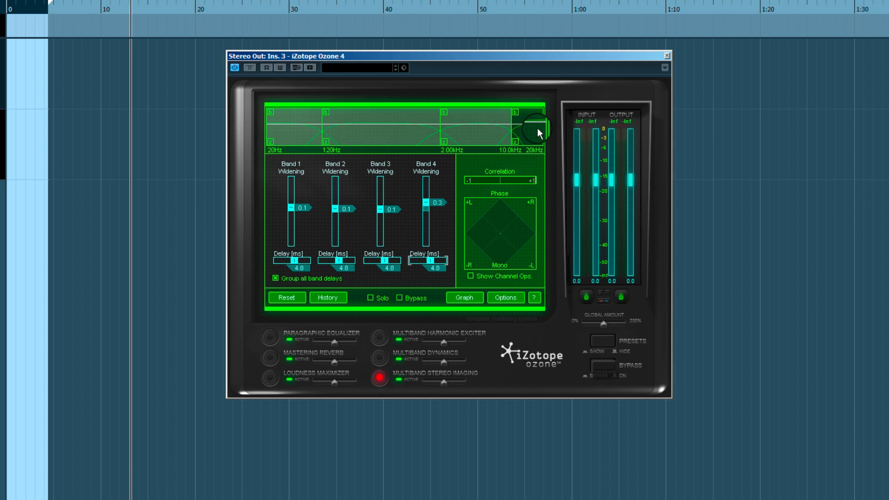
{"action": "left_click_drag", "start_coordinate": [426, 205], "coordinate": [427, 202]}
{"action": "left_click", "coordinate": [399, 380]}
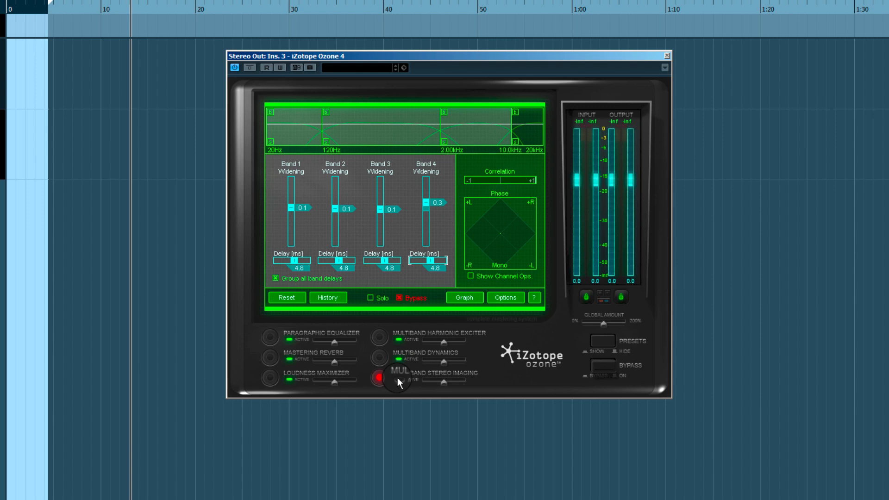
{"action": "left_click", "coordinate": [397, 377]}
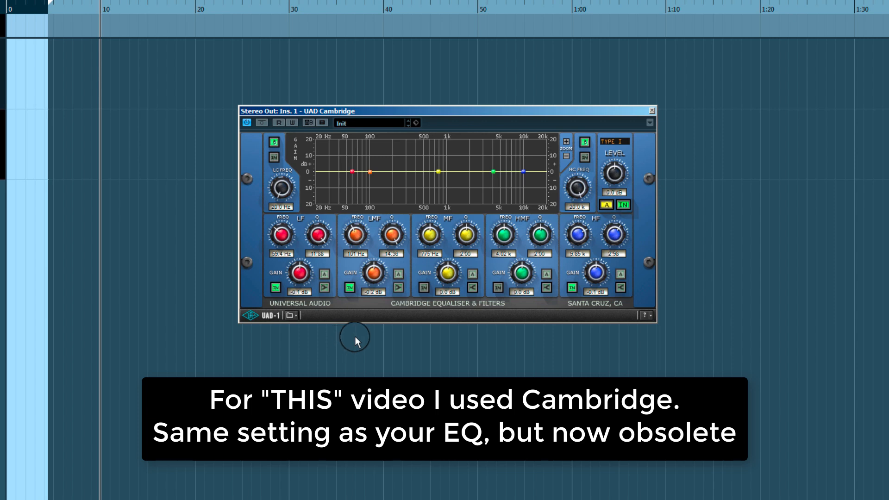
- In the UAD Cambridge equalizer, try MF and HMF boosts with a deep narrow LF cut, and flatten the MF and HMF bands
{"action": "left_click_drag", "start_coordinate": [438, 172], "coordinate": [420, 161]}
{"action": "left_click_drag", "start_coordinate": [373, 178], "coordinate": [346, 199]}
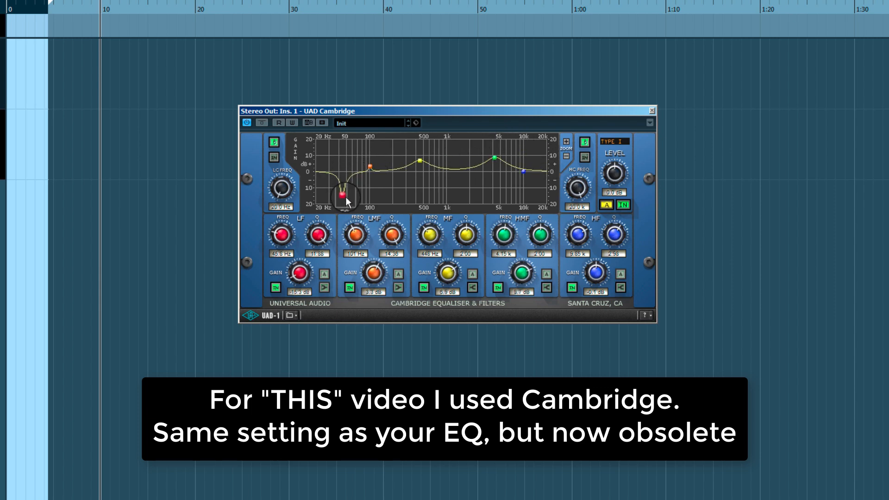
{"action": "left_click_drag", "start_coordinate": [419, 161], "coordinate": [440, 172]}
{"action": "left_click_drag", "start_coordinate": [495, 158], "coordinate": [502, 174]}
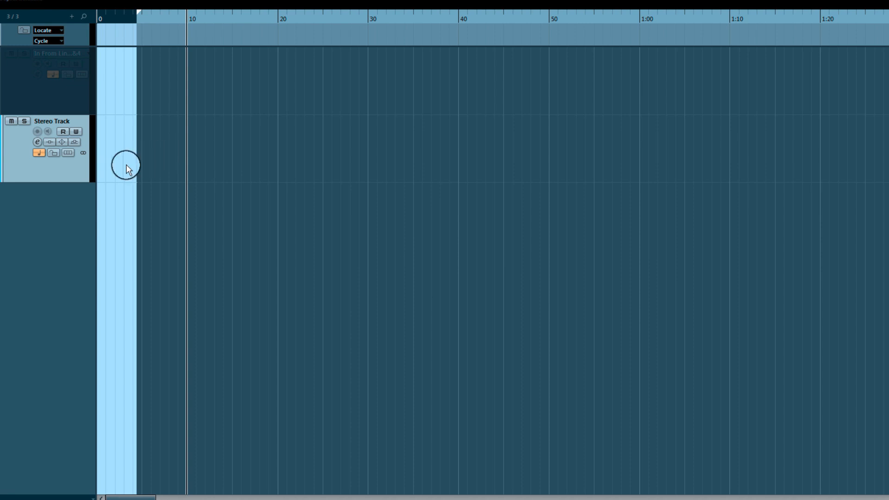
{"action": "left_click", "coordinate": [37, 144]}
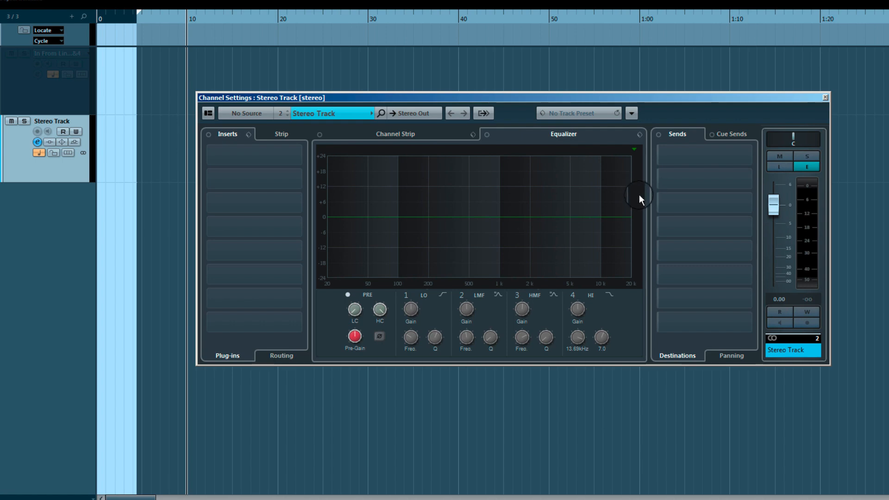
{"action": "left_click", "coordinate": [608, 218]}
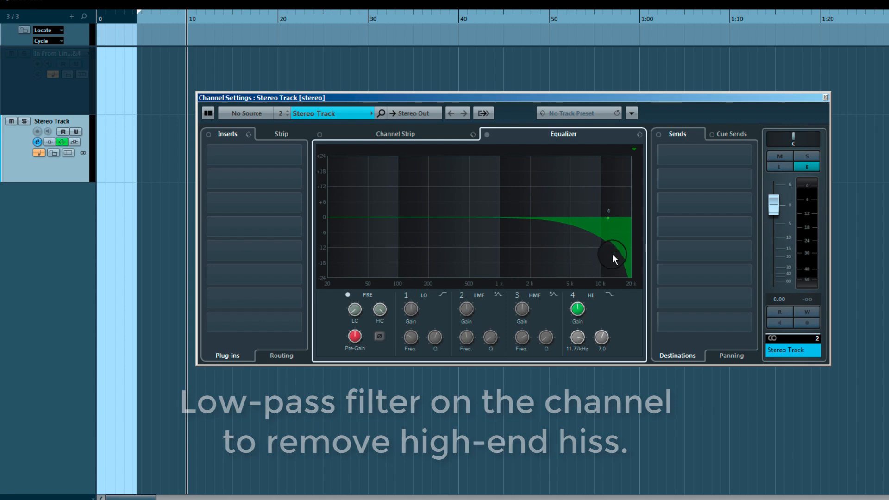
{"action": "left_click_drag", "start_coordinate": [607, 217], "coordinate": [568, 215]}
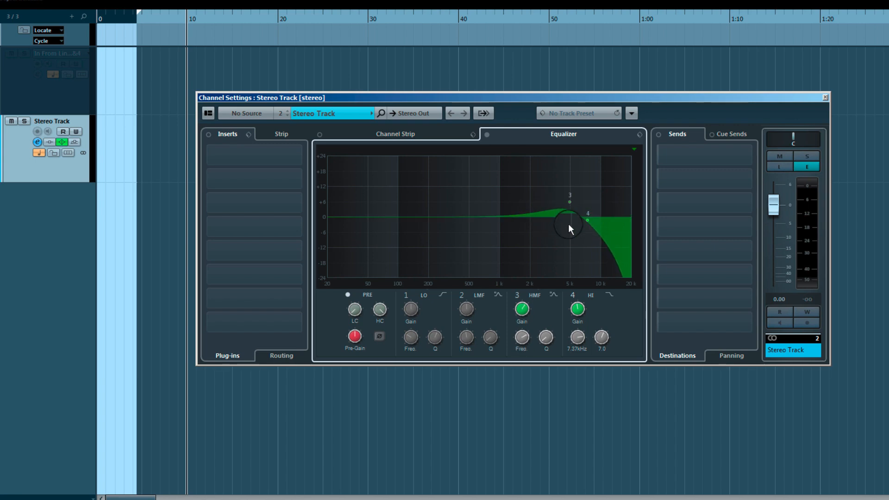
{"action": "mouse_move", "coordinate": [577, 214]}
{"action": "left_mouse_down"}
{"action": "mouse_move", "coordinate": [611, 221]}
{"action": "mouse_move", "coordinate": [576, 200]}
{"action": "left_mouse_up"}
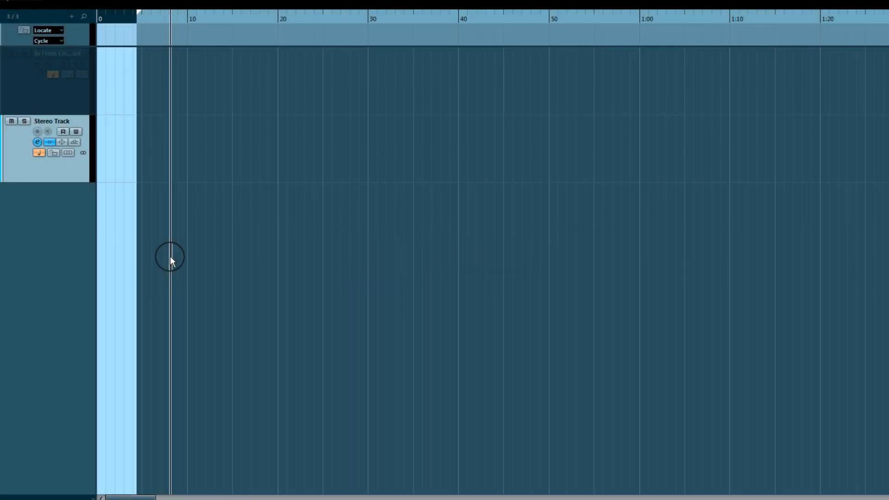
{"action": "left_click", "coordinate": [38, 143]}
{"action": "left_click", "coordinate": [236, 121]}
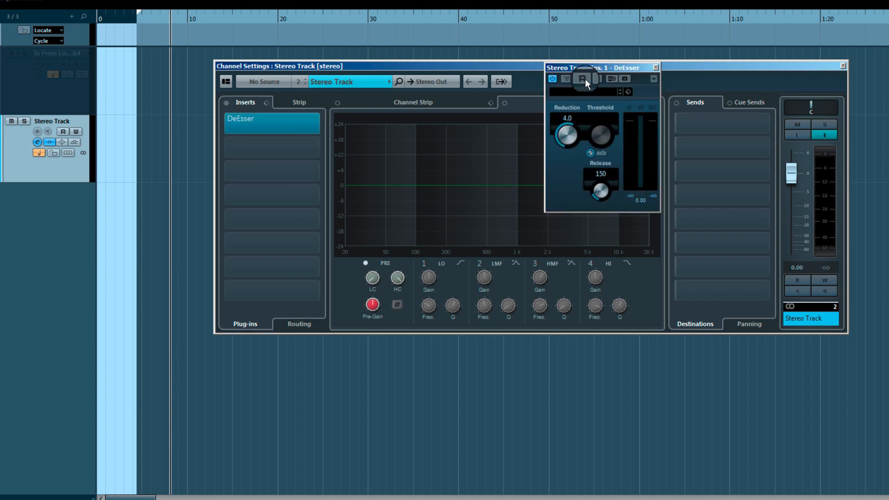
{"action": "left_click", "coordinate": [586, 66]}
{"action": "left_click_drag", "start_coordinate": [587, 66], "coordinate": [484, 82]}
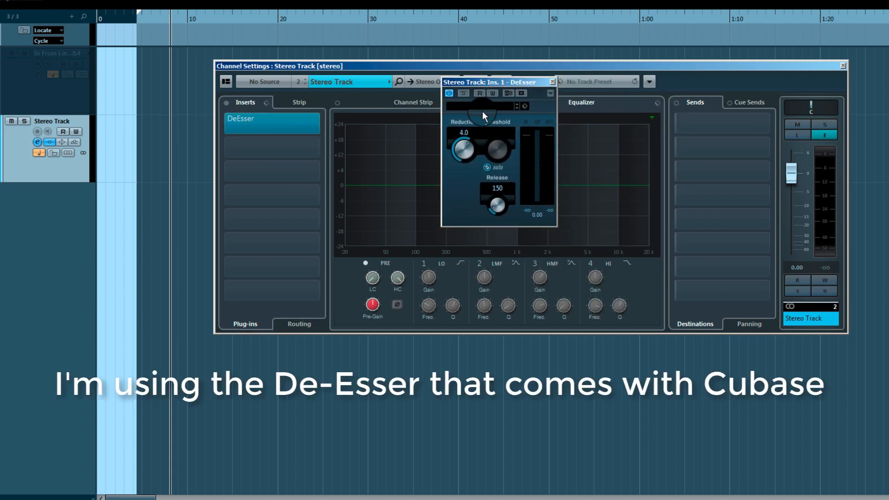
{"action": "left_click_drag", "start_coordinate": [461, 149], "coordinate": [458, 118]}
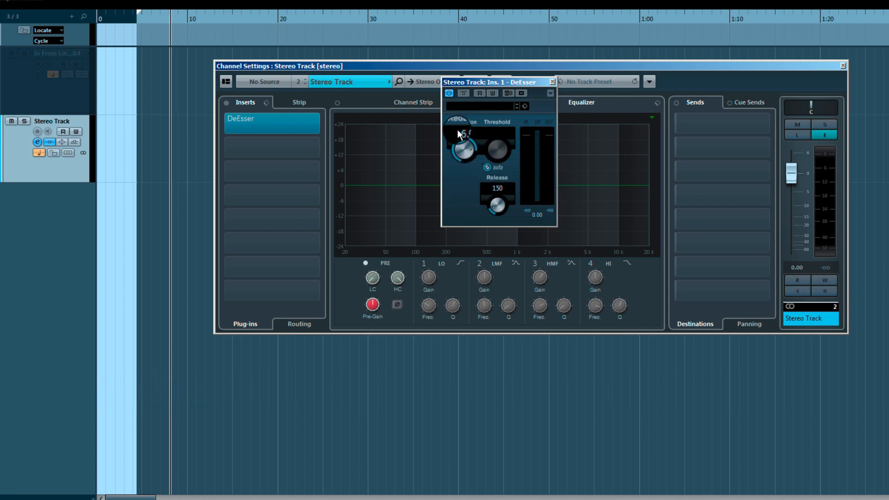